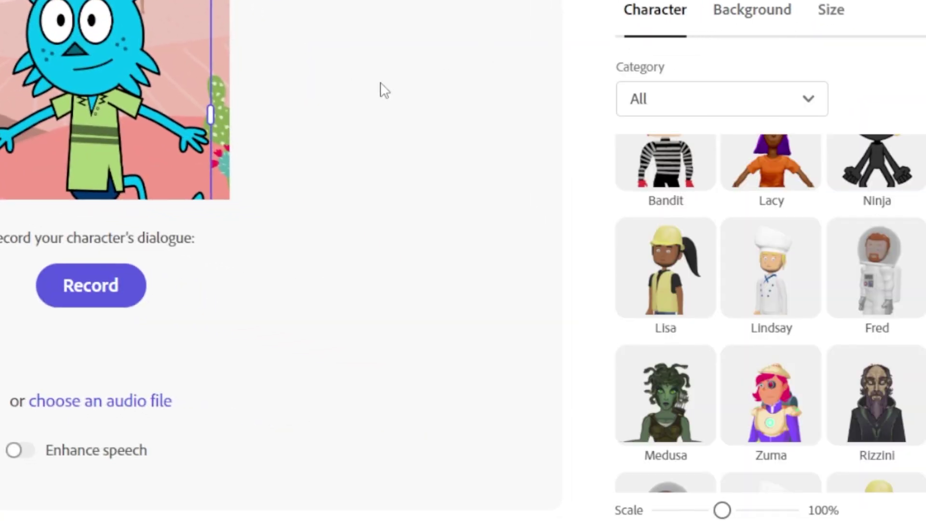
- Pick the Taco character from the Animate from audio character grid
scroll(911, 352, "down", 15)
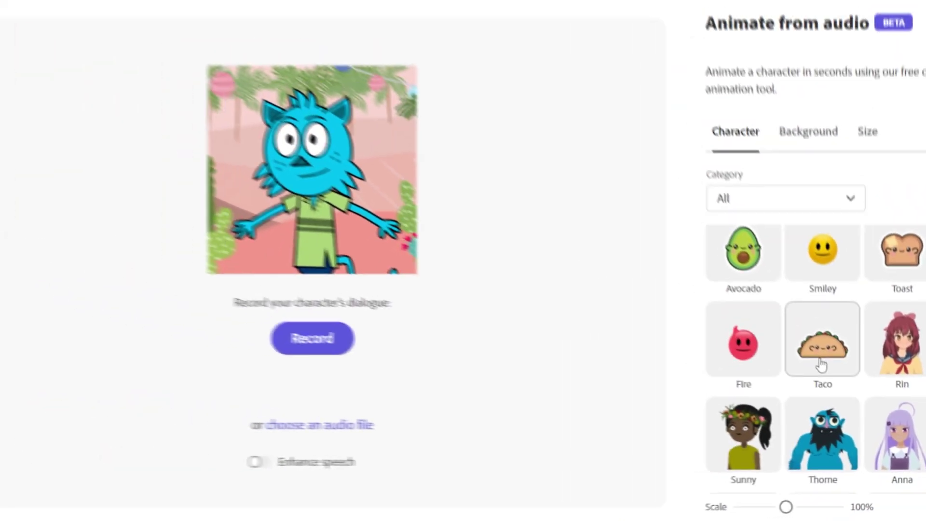
left_click(788, 332)
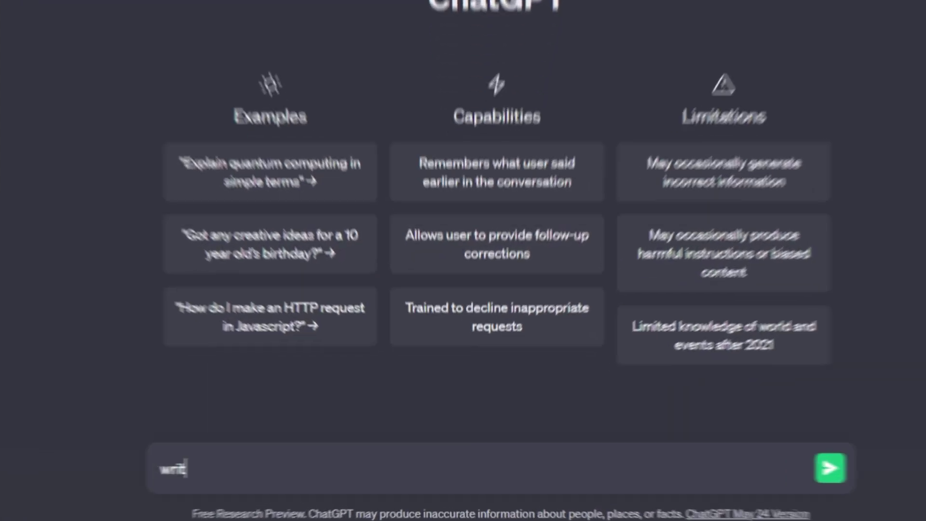
- Request a teenage girl and mother comedy script, adapt it for a YouTube series, and start asking for a series name
type("te me a funny script between a teenage girl to her mother for a comedy video")
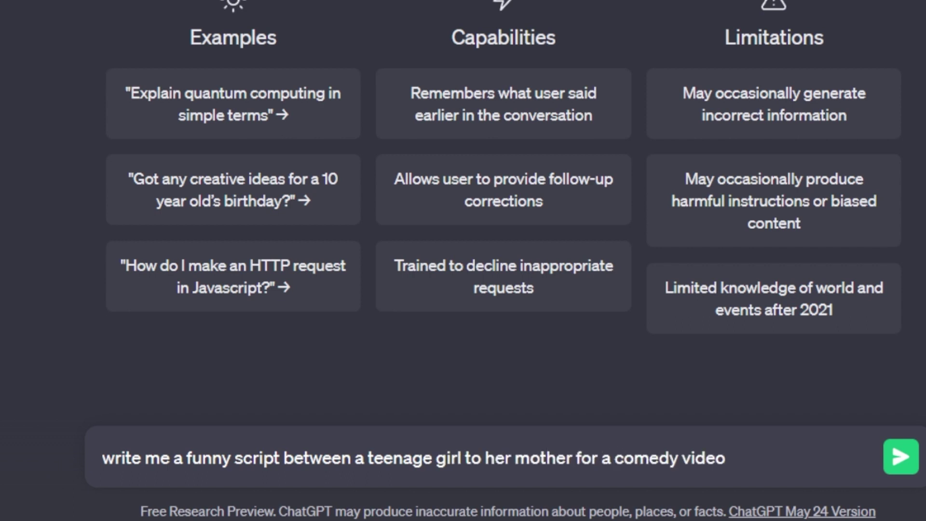
key("Return")
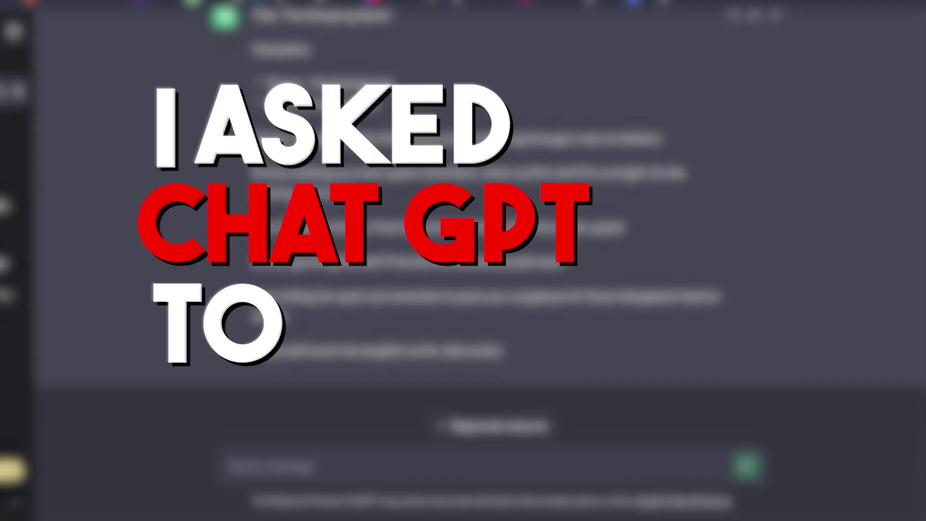
type("make it suitable for a funny youtube seri")
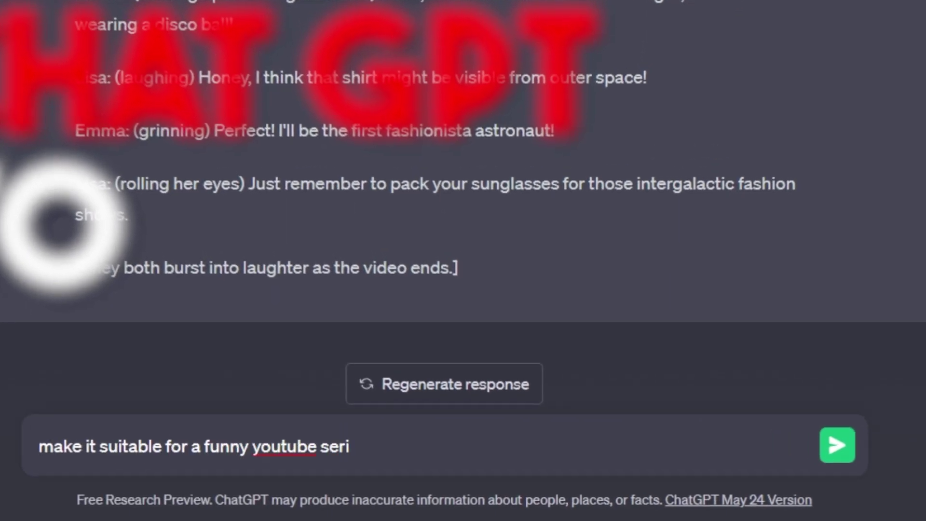
type("es")
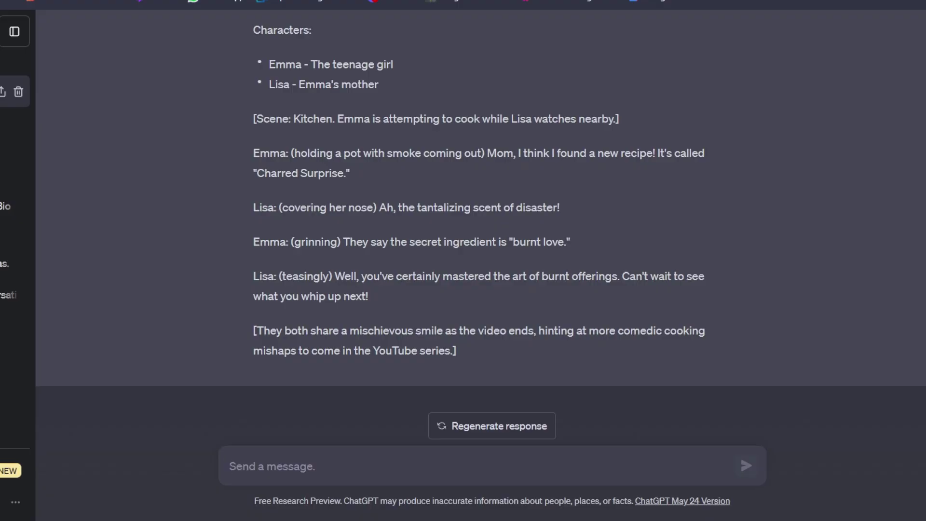
type("GIVE ME A NAME FOR THIS SER")
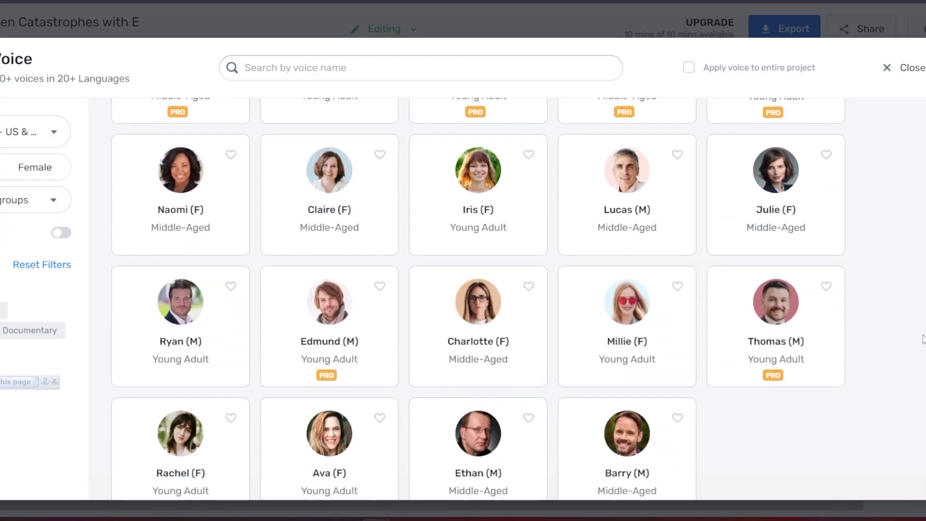
- Play a sample of the Iris (F) voice in Murf AI's voice picker
scroll(923, 339, "up", 1)
mouse_move(515, 234)
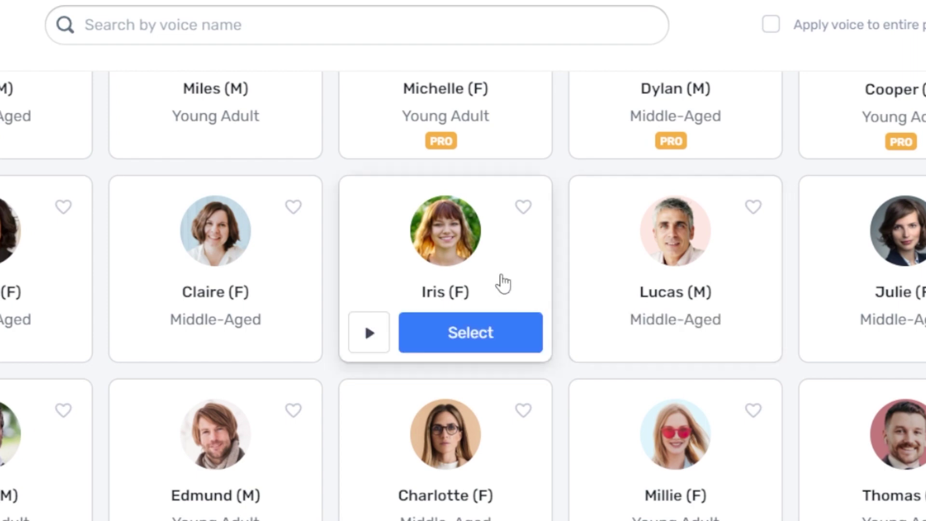
left_click(376, 338)
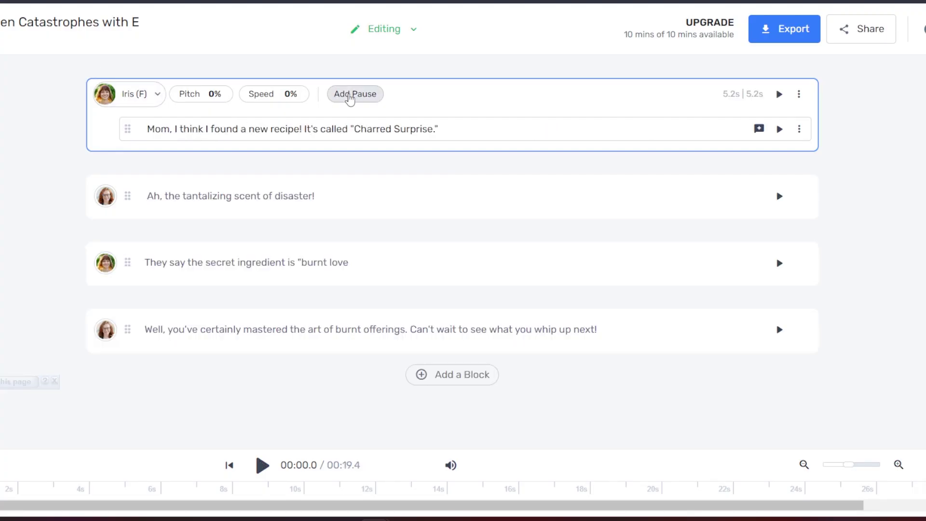
- Insert a pause after Mom's name using the pause-length list
left_click(355, 93)
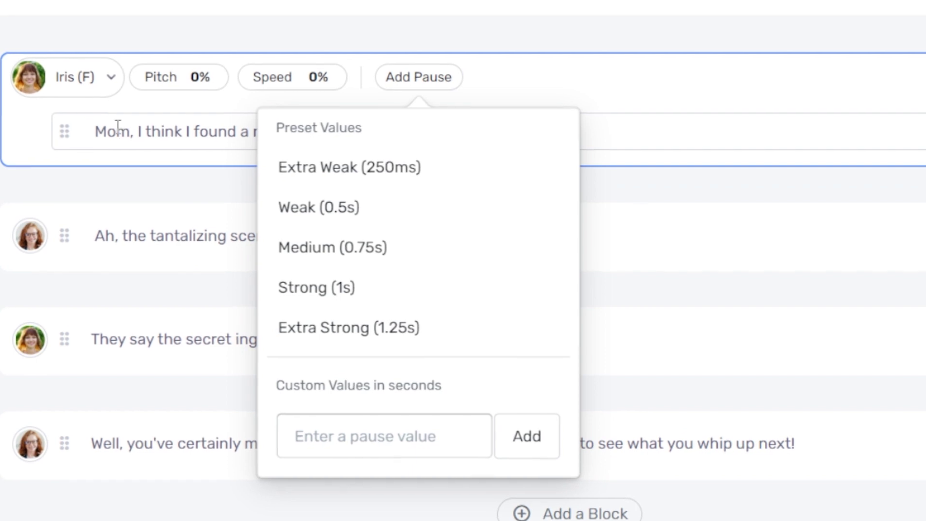
left_click(128, 132)
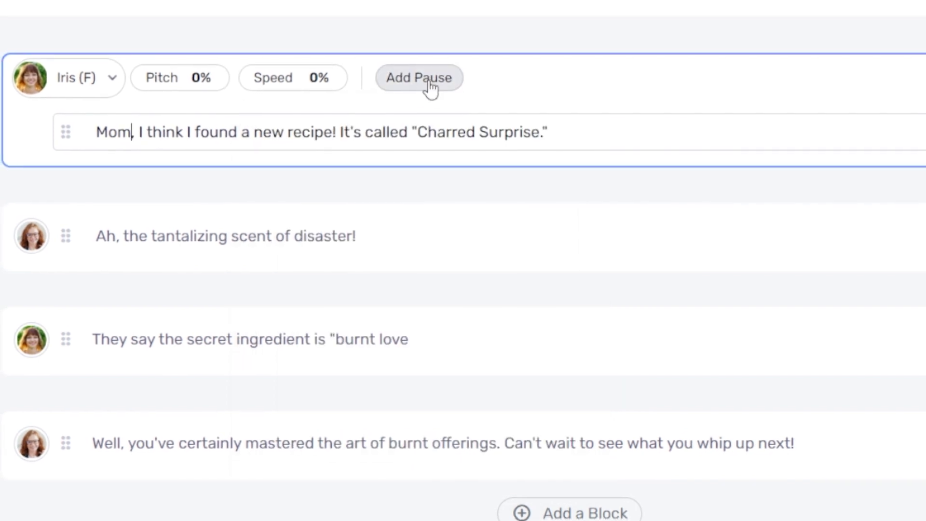
left_click(428, 83)
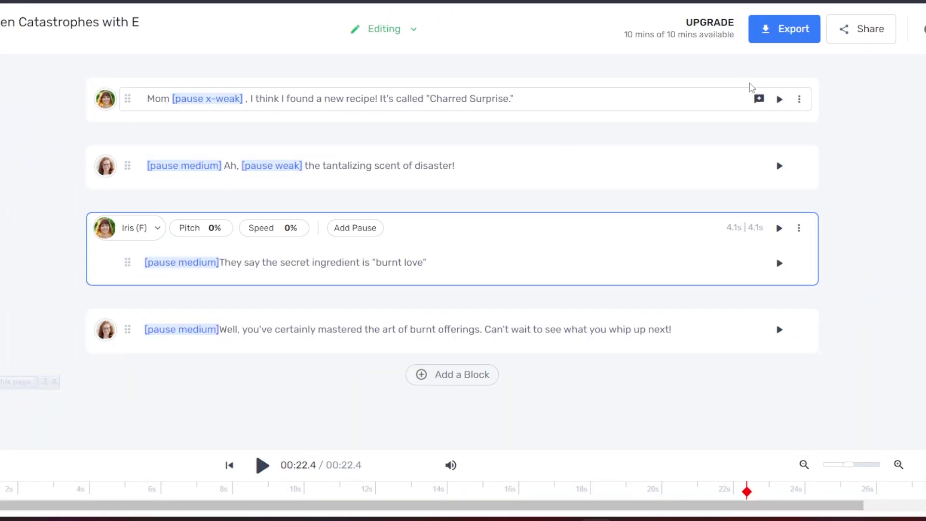
- Export the voiceover and download it in the chosen format
left_click(773, 36)
left_click(542, 466)
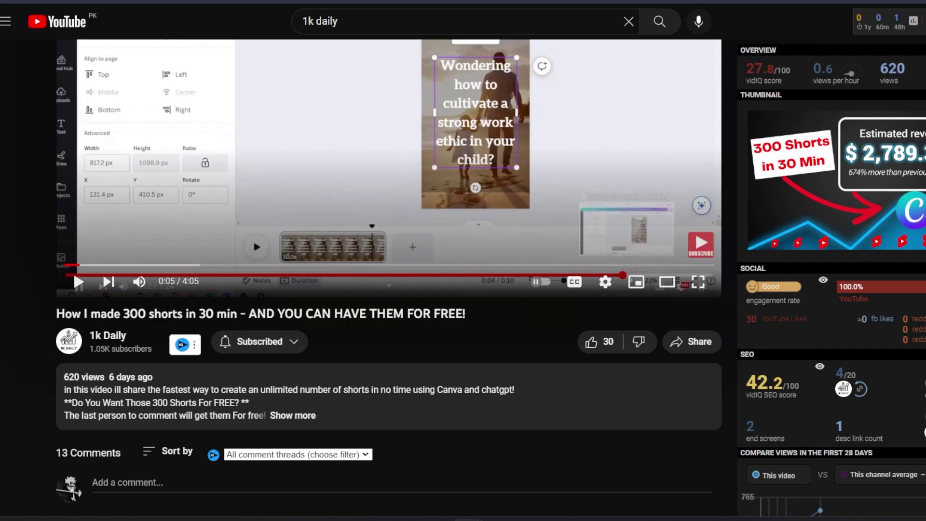
scroll(322, 288, "down", 3)
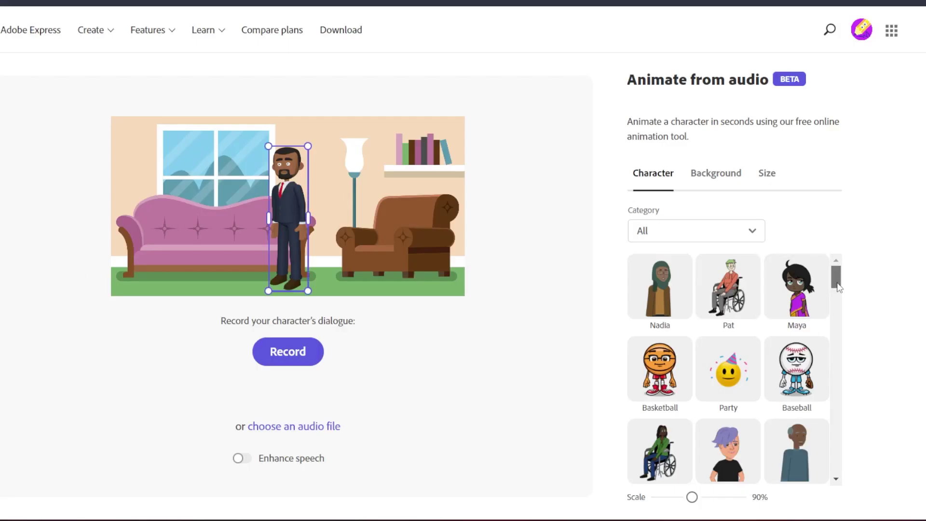
- Give the Lucy animation a plain green background
left_click_drag(840, 288, 825, 344)
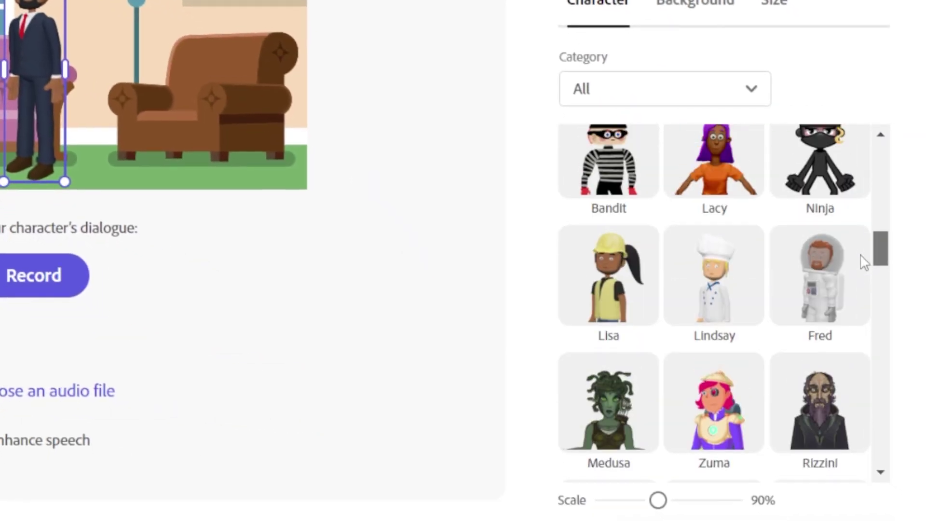
scroll(862, 248, "up", 5)
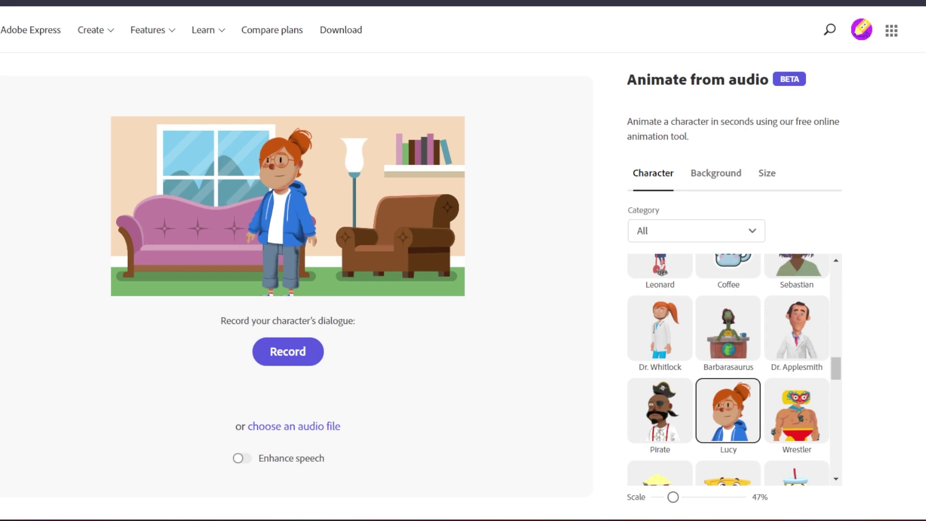
left_click(715, 172)
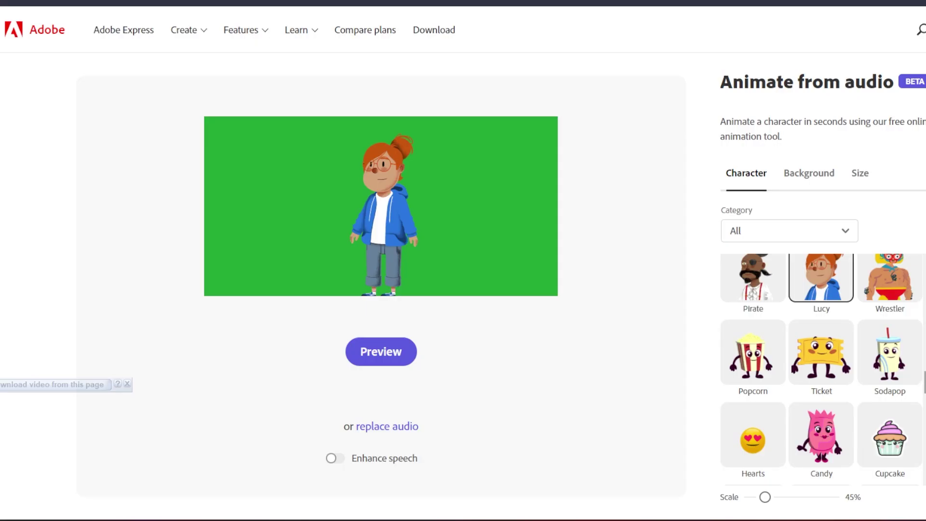
- Swap the character to Remi and bring up the video design options
scroll(822, 371, "down", 10)
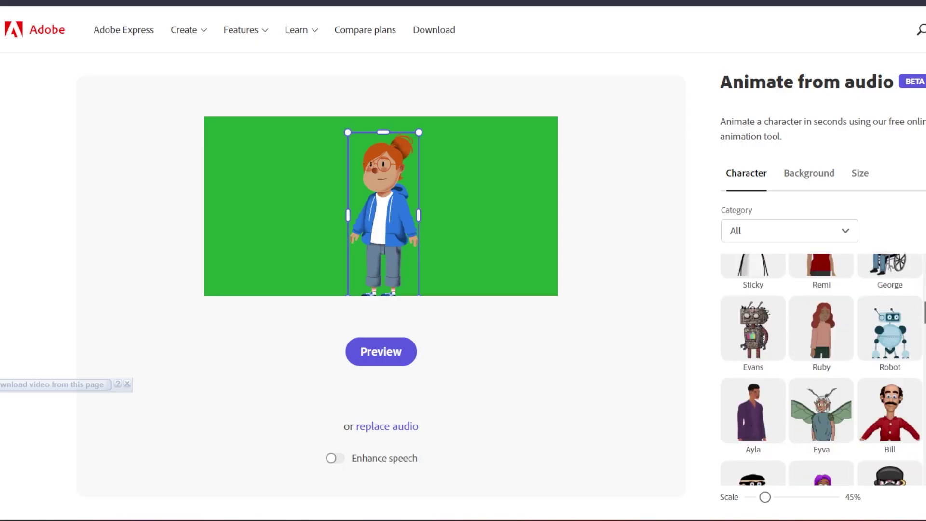
scroll(821, 370, "up", 3)
left_click(823, 367)
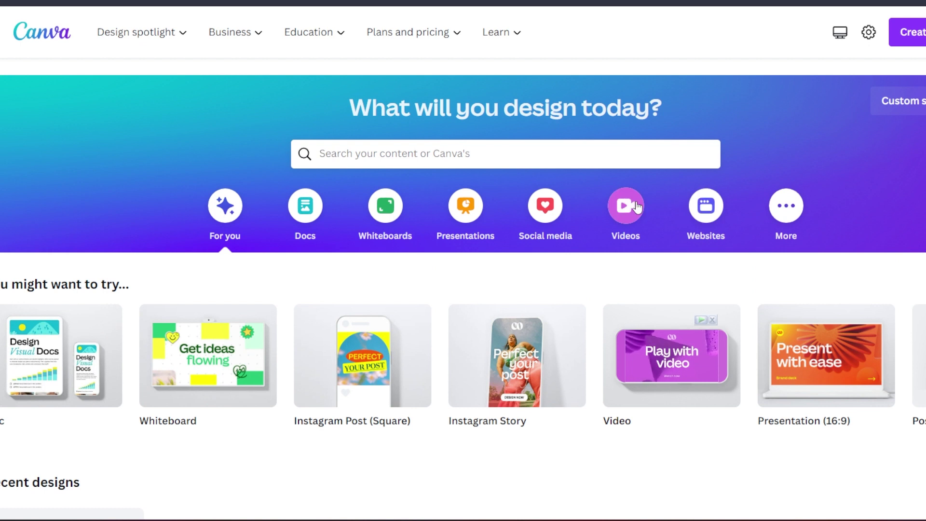
left_click(635, 207)
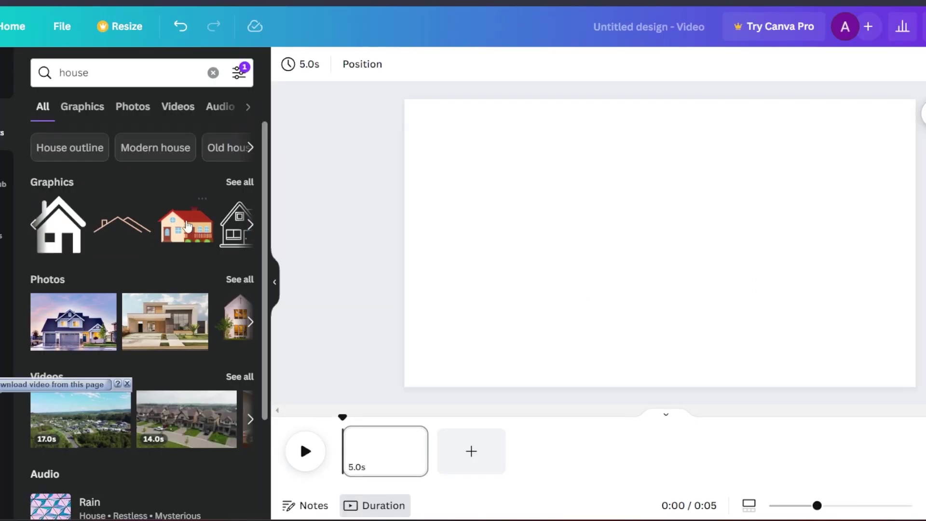
- Add the red house graphic, filter bird results to Animated, and duplicate the floor lamp
left_click(188, 226)
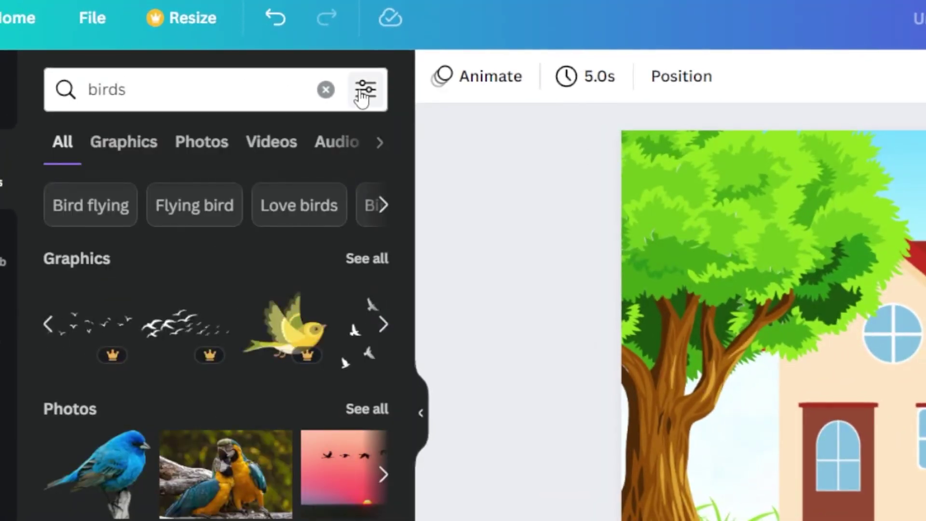
left_click(365, 90)
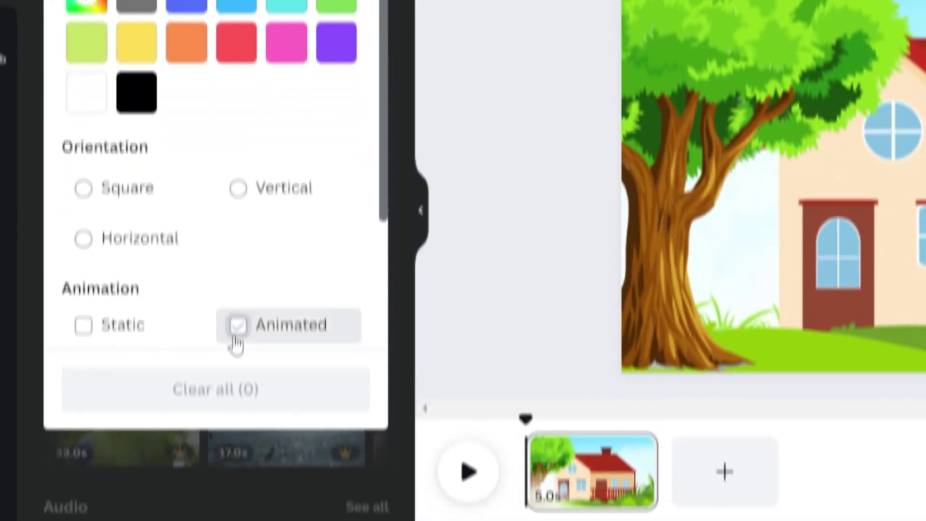
left_click(236, 332)
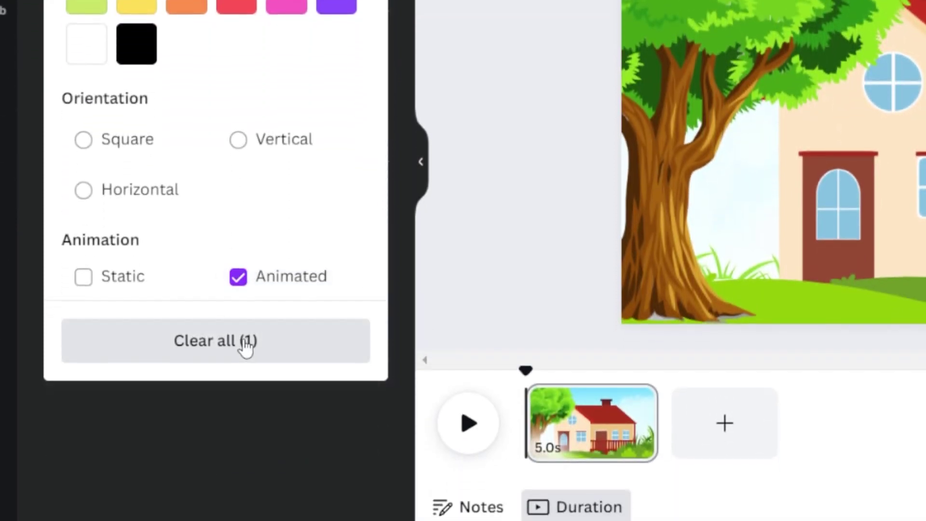
left_click(457, 242)
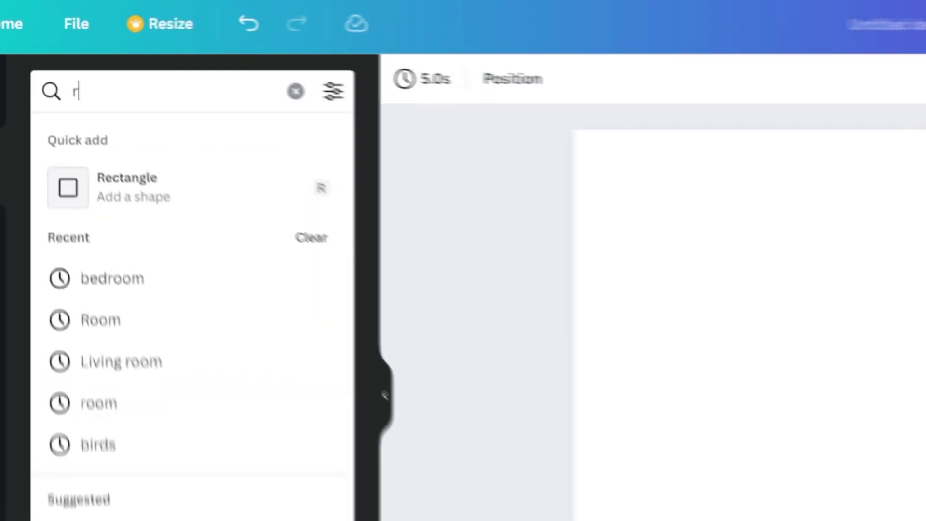
type("oo")
left_click(626, 134)
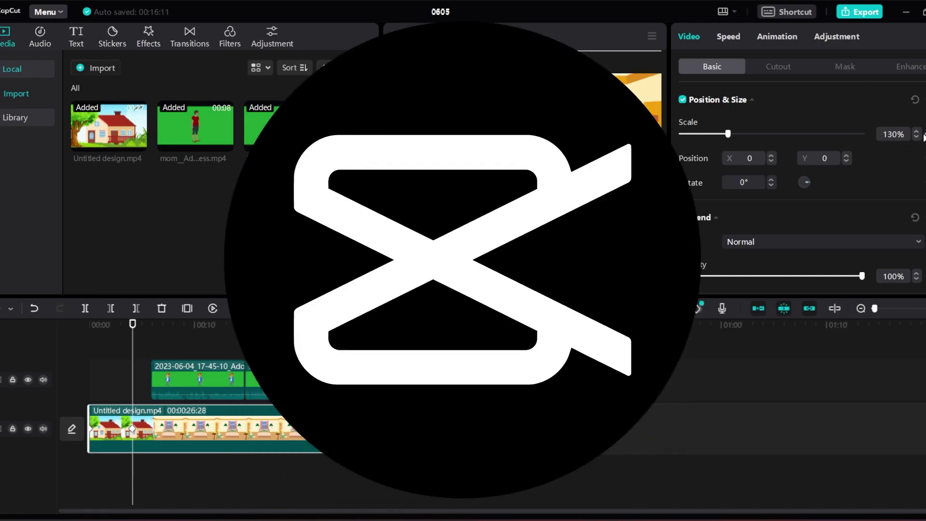
- Place the clip on the main track and chroma-key out its green background with the colour picker
key("ctrl+z")
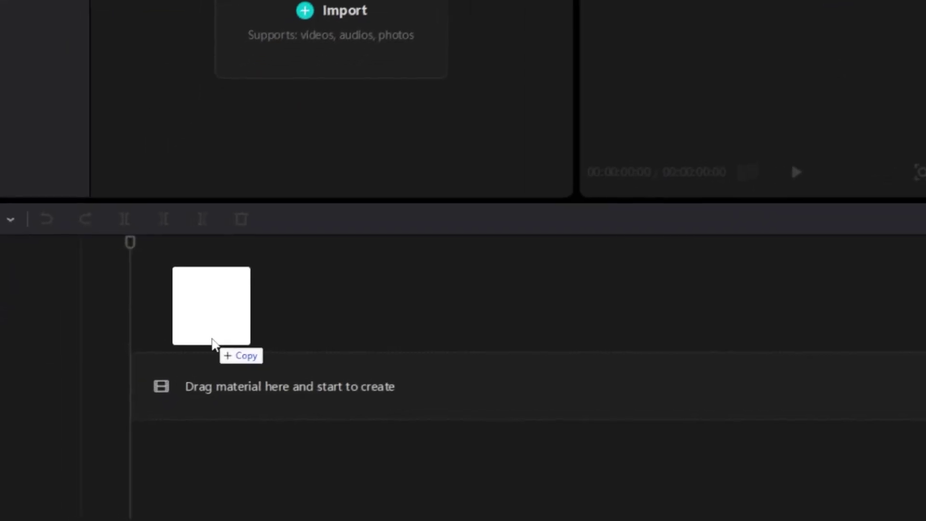
left_click_drag(212, 343, 205, 333)
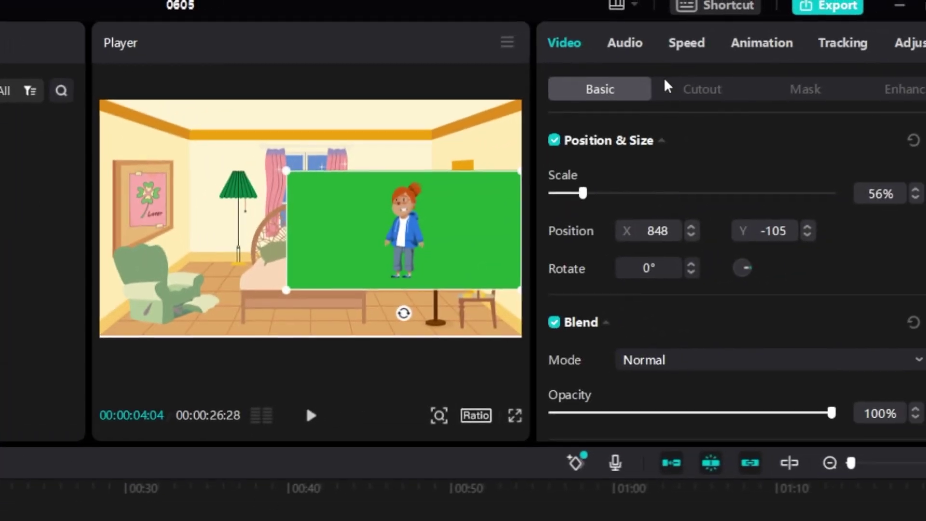
left_click(697, 93)
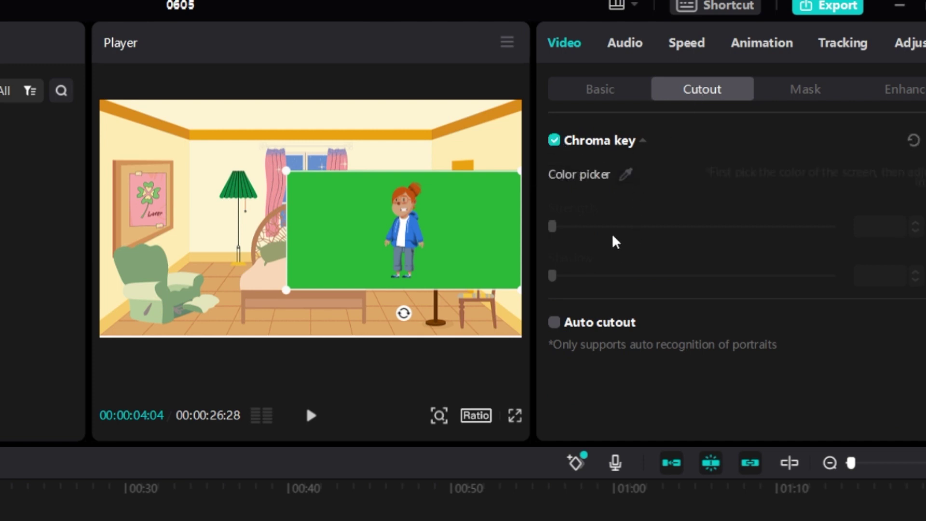
left_click(626, 175)
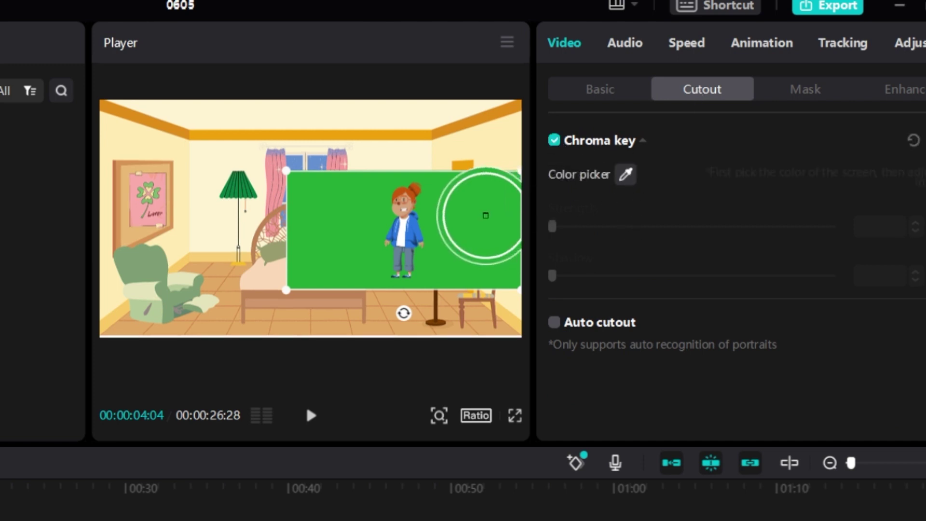
left_click(485, 215)
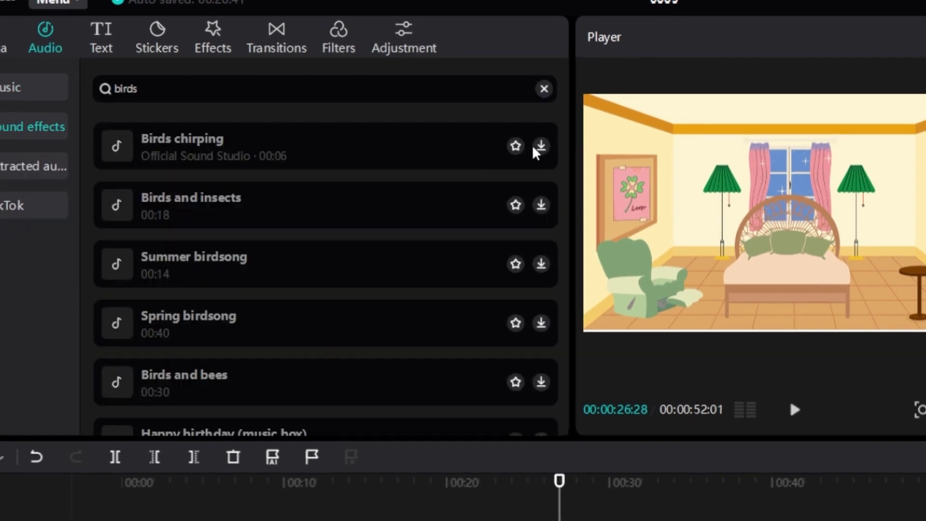
- Drop the Birds chirping sound at the timeline start and select the mom character clip
left_click_drag(314, 154, 185, 520)
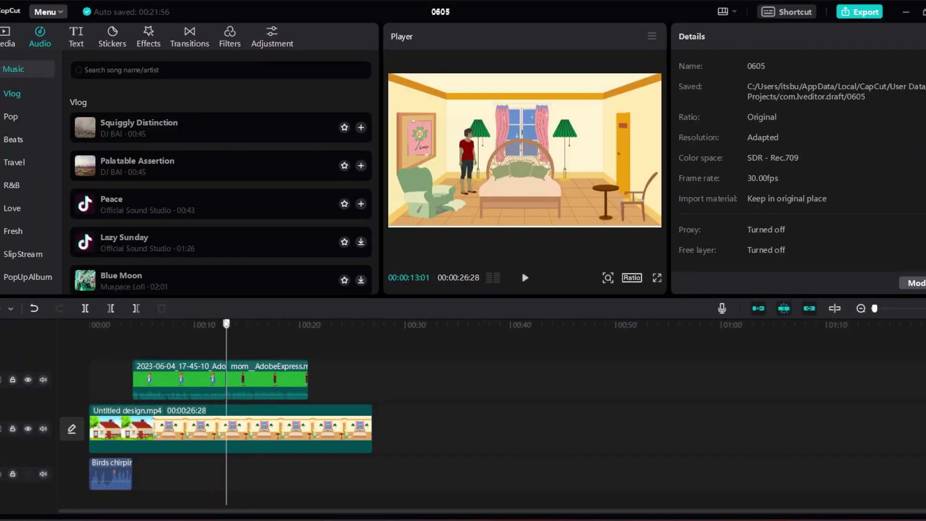
left_click(262, 382)
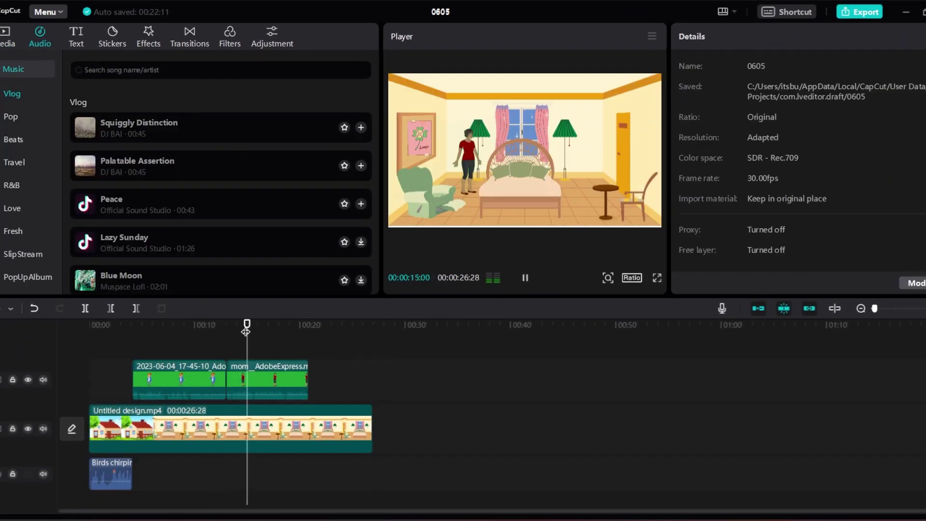